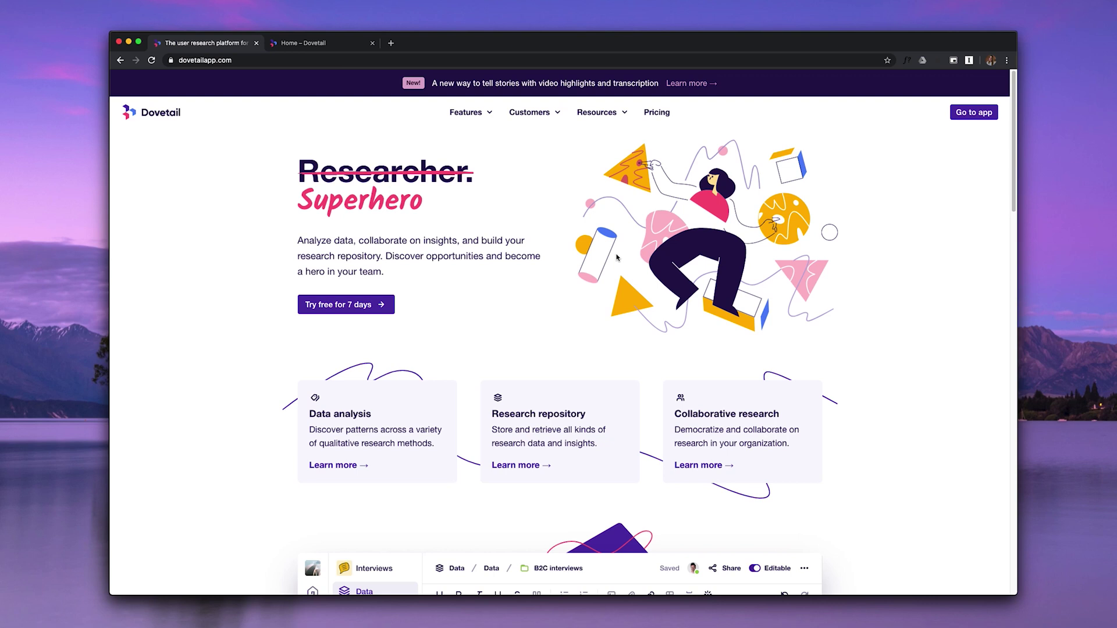
Scroll down the Dovetail page to the Data analysis, Research repository and Collaborative research areas
{"action": "scroll", "coordinate": [617, 258], "scroll_direction": "down", "scroll_amount": 2}
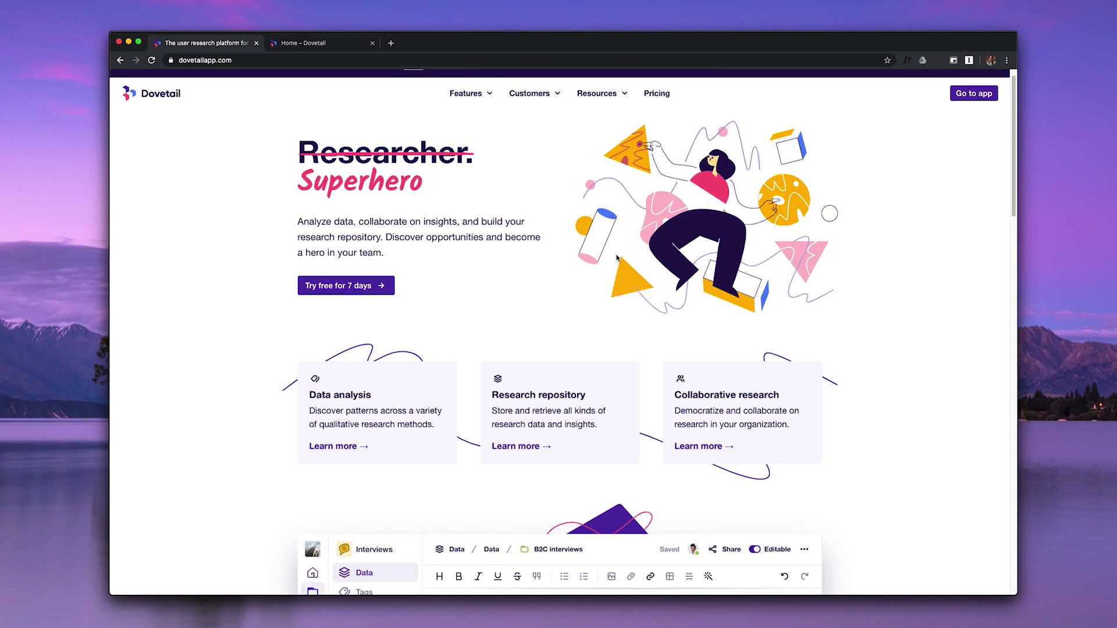
{"action": "scroll", "coordinate": [617, 258], "scroll_direction": "down", "scroll_amount": 2}
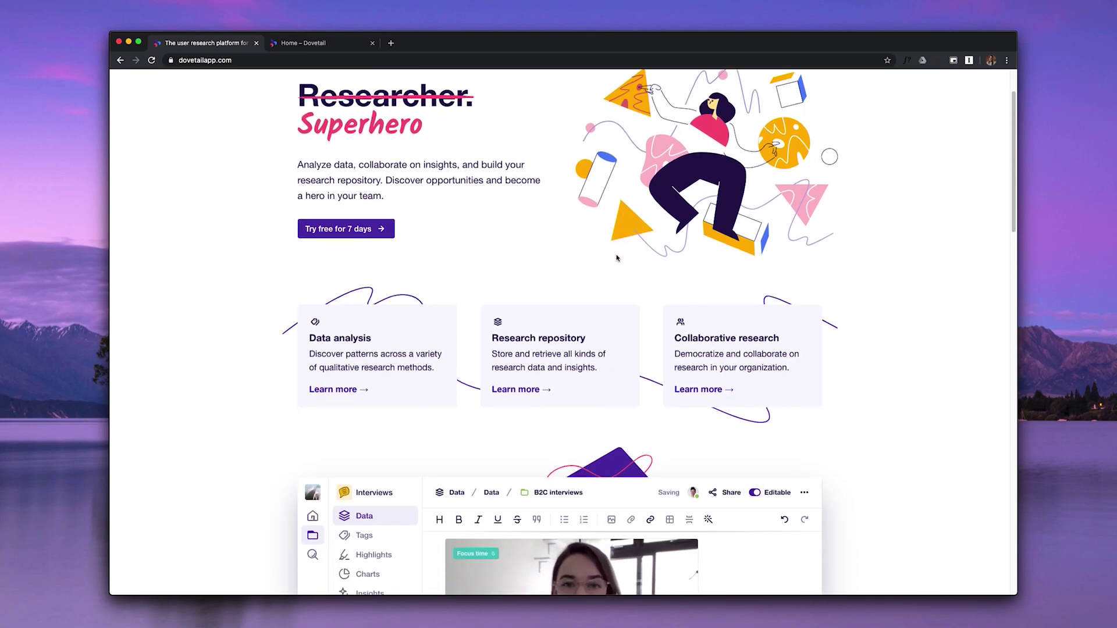
{"action": "scroll", "coordinate": [618, 258], "scroll_direction": "down", "scroll_amount": 1}
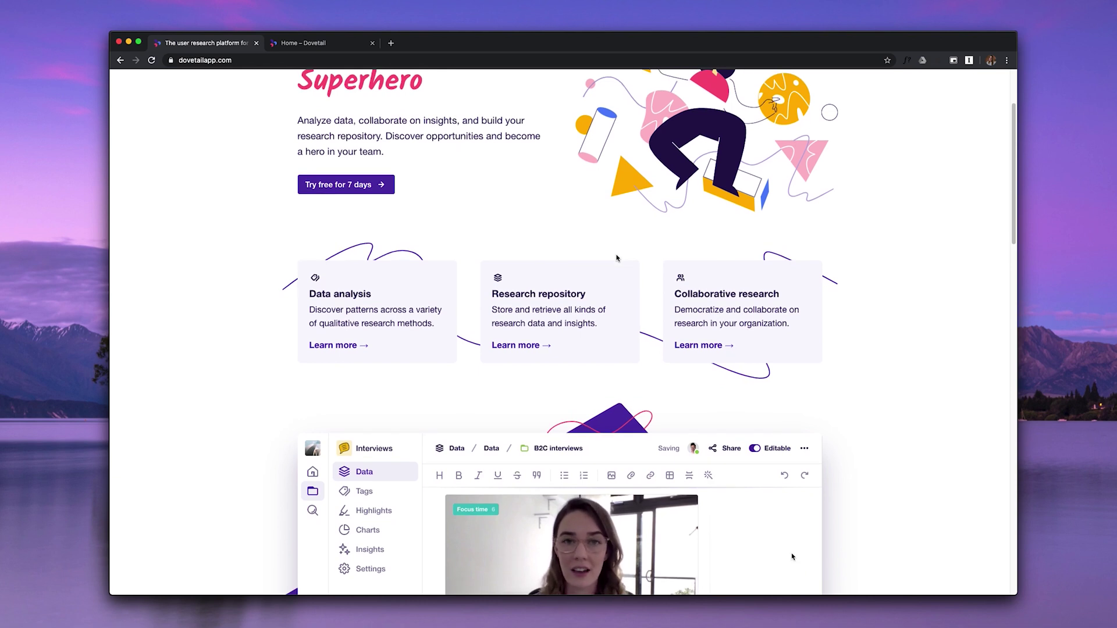
{"action": "scroll", "coordinate": [617, 258], "scroll_direction": "down", "scroll_amount": 2}
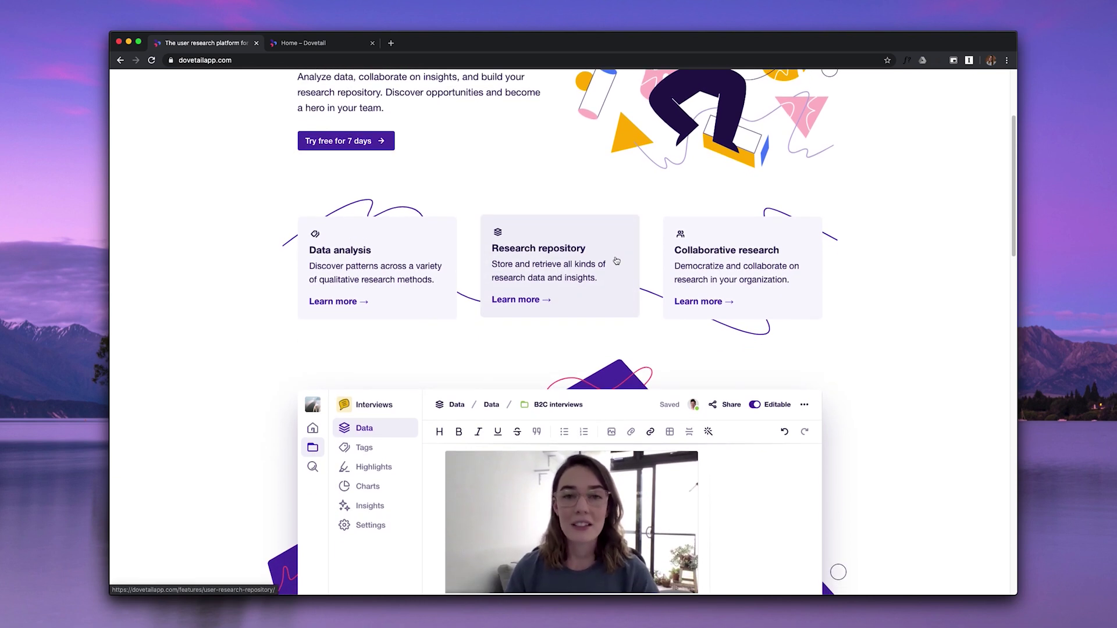
{"action": "scroll", "coordinate": [617, 260], "scroll_direction": "down", "scroll_amount": 2}
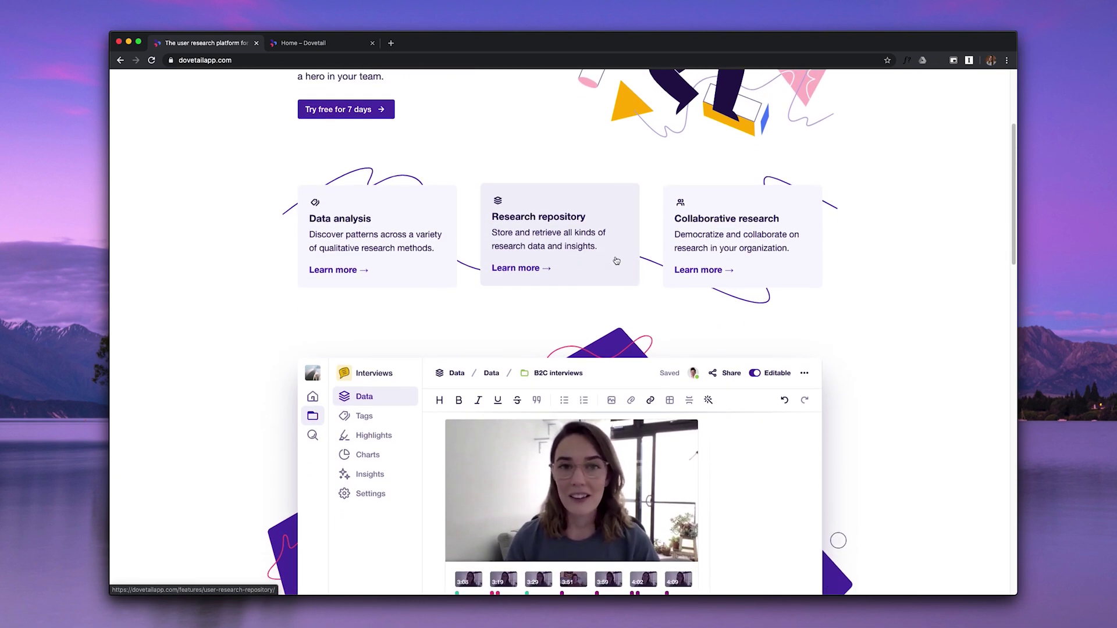
{"action": "scroll", "coordinate": [617, 261], "scroll_direction": "down", "scroll_amount": 4}
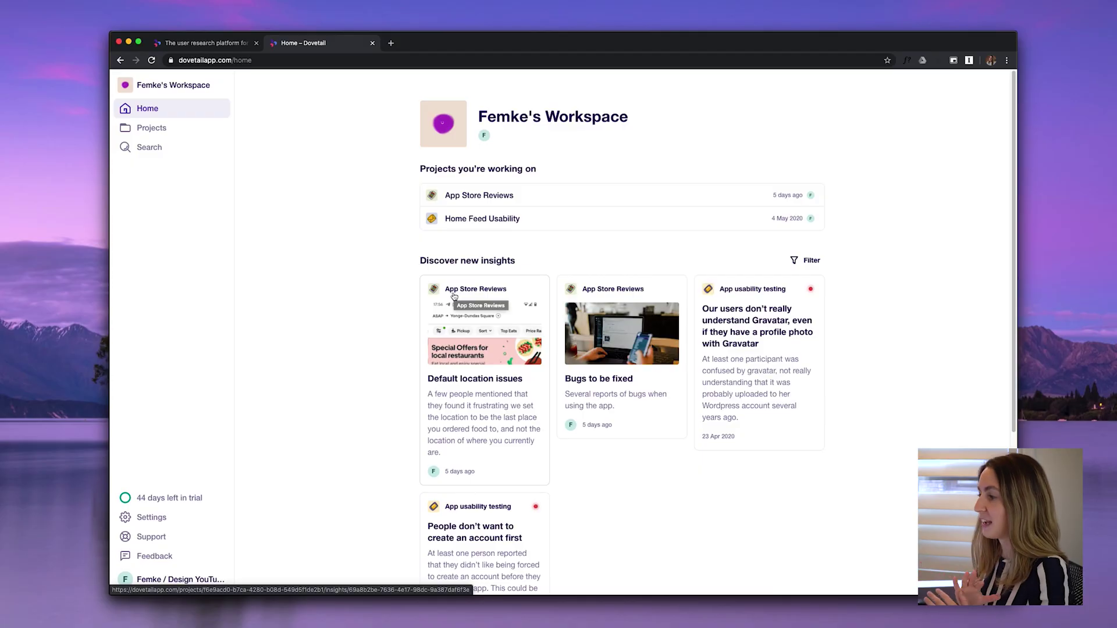
Add a Project filter set to App Store Reviews, leaving 2 insights listed
{"action": "scroll", "coordinate": [453, 297], "scroll_direction": "down", "scroll_amount": 1}
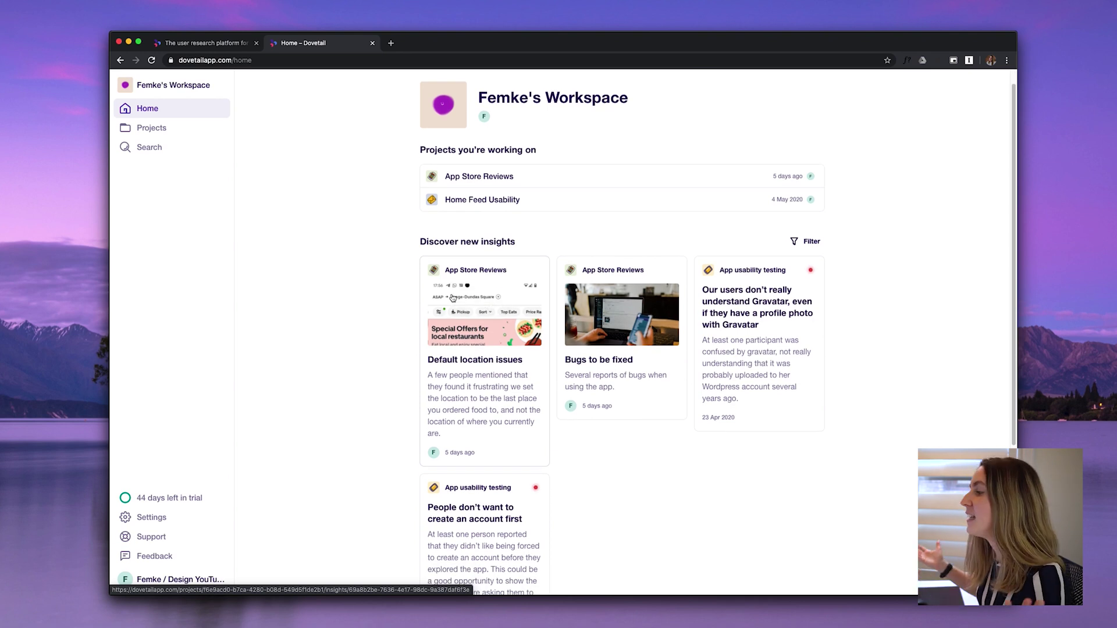
{"action": "scroll", "coordinate": [591, 254], "scroll_direction": "up", "scroll_amount": 1}
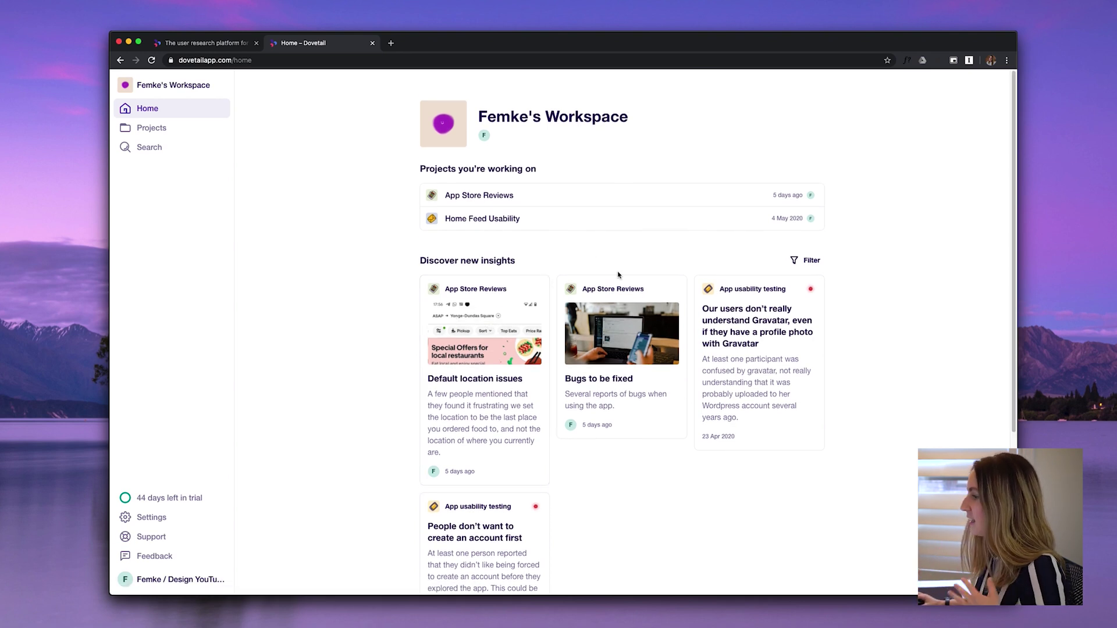
{"action": "left_click", "coordinate": [811, 261]}
{"action": "left_click", "coordinate": [807, 273]}
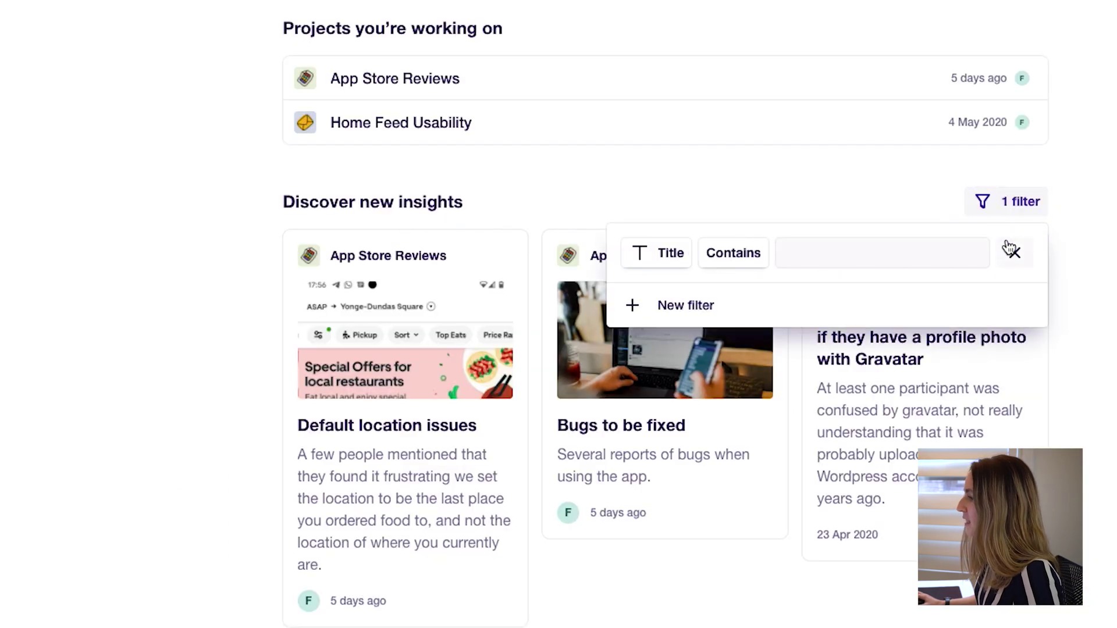
{"action": "left_click", "coordinate": [656, 259]}
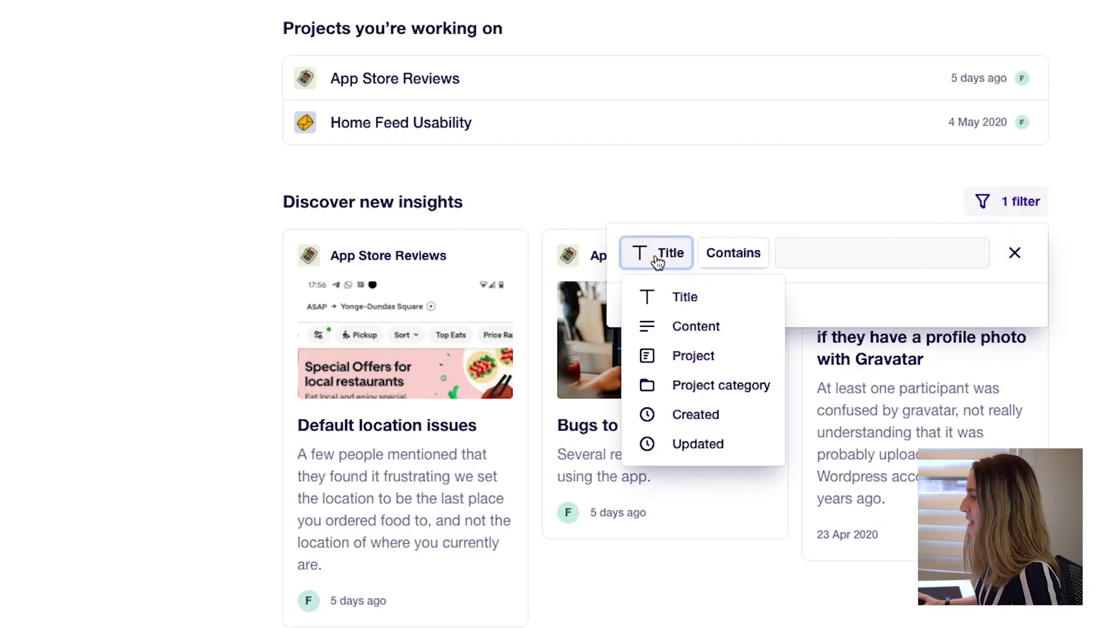
{"action": "left_click", "coordinate": [691, 355]}
{"action": "left_click", "coordinate": [889, 258]}
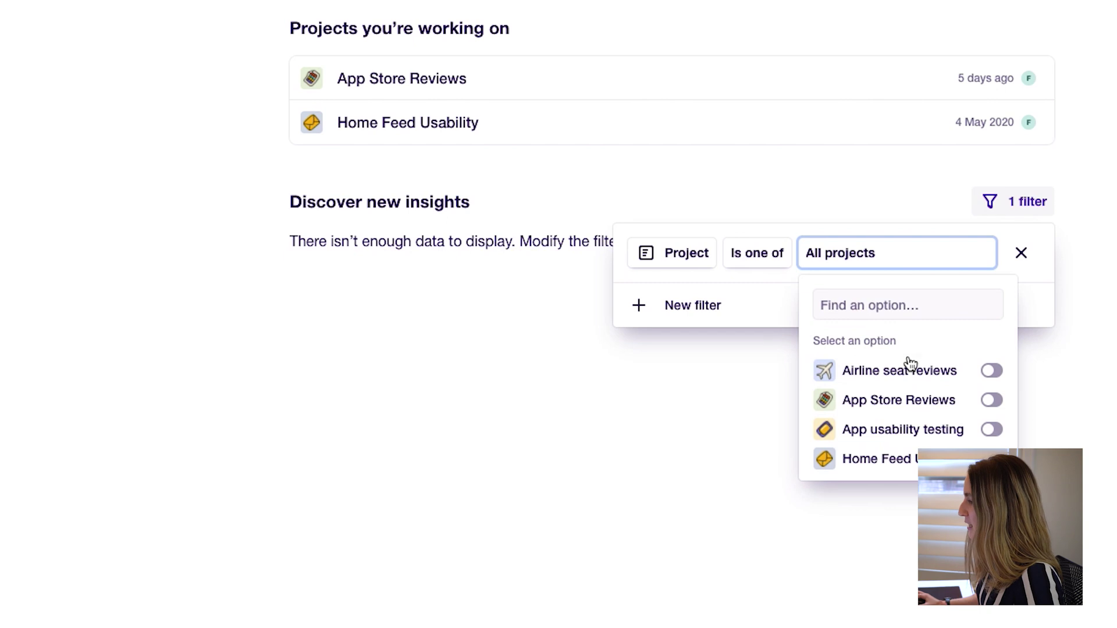
{"action": "left_click", "coordinate": [991, 400]}
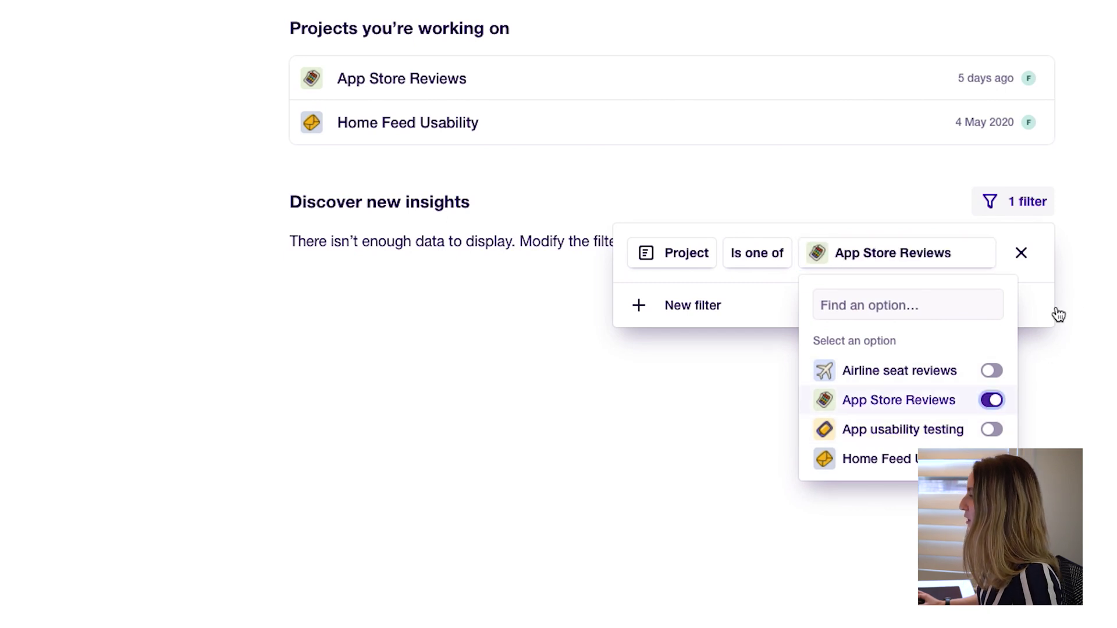
{"action": "left_click", "coordinate": [1113, 300]}
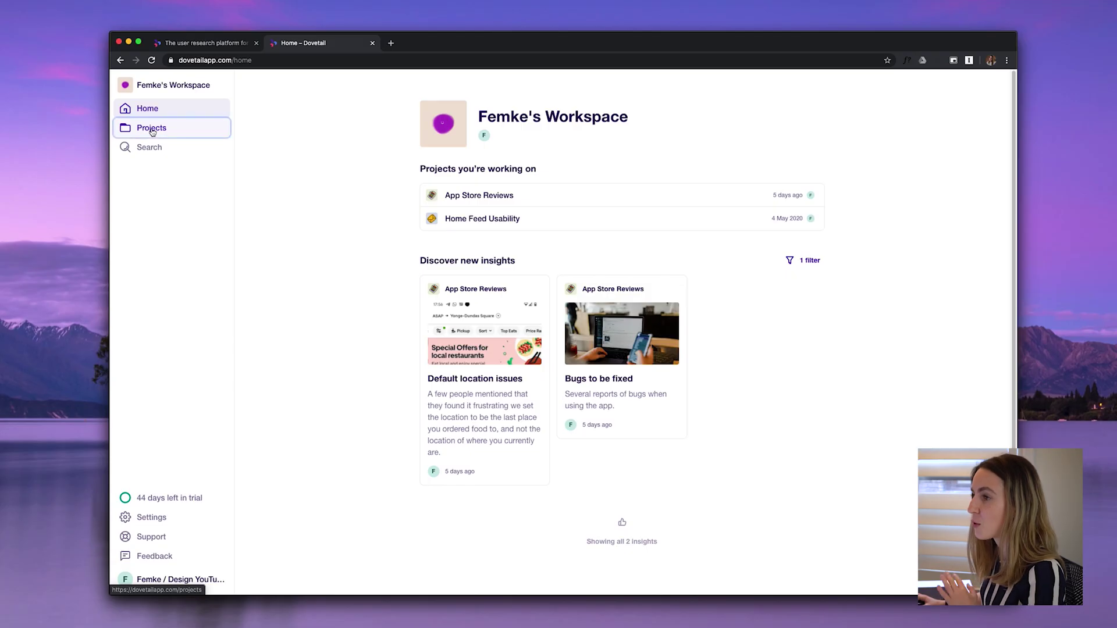
Open the Projects list from the left sidebar
{"action": "left_click", "coordinate": [152, 129]}
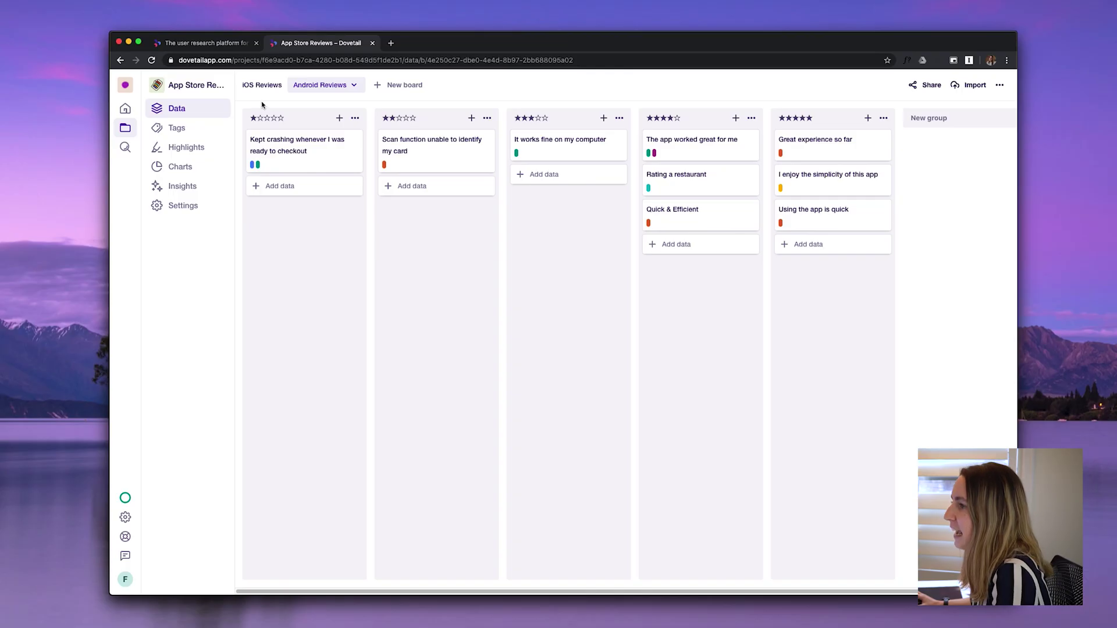
On the iOS Reviews board, open the 4-star review 'Good but room for improvement'
{"action": "left_click", "coordinate": [259, 87]}
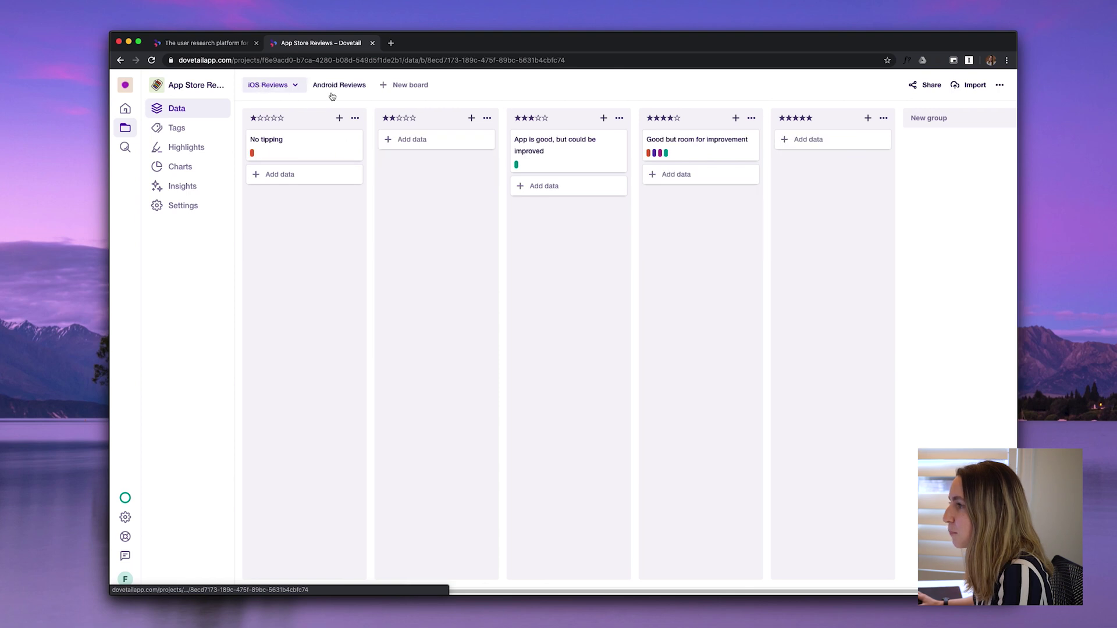
{"action": "left_click", "coordinate": [343, 87]}
{"action": "left_click", "coordinate": [259, 87]}
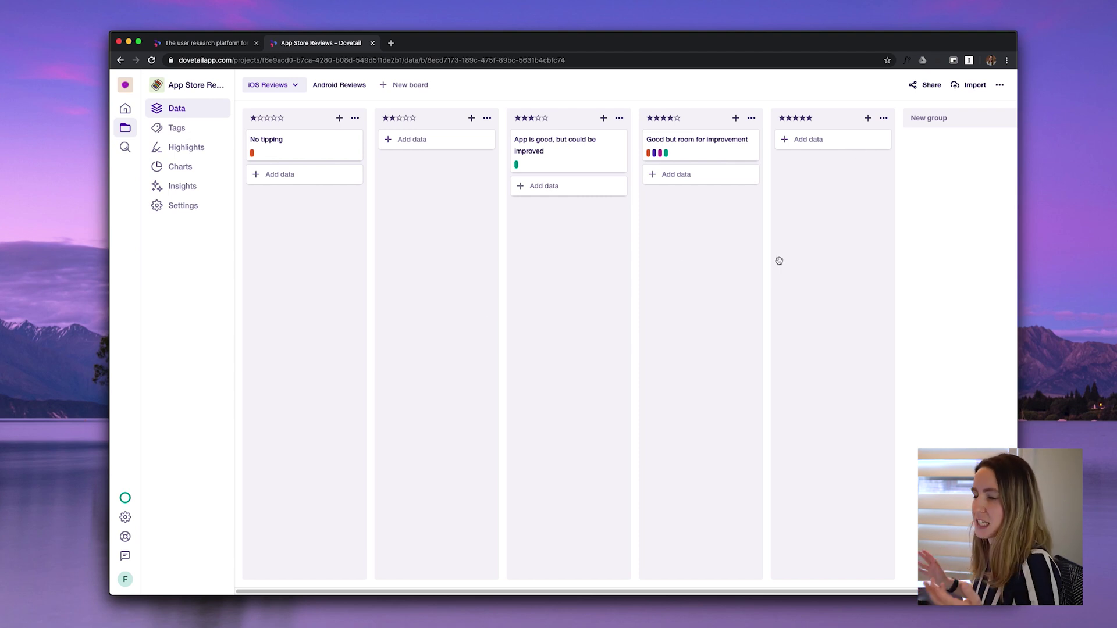
{"action": "left_click", "coordinate": [707, 153]}
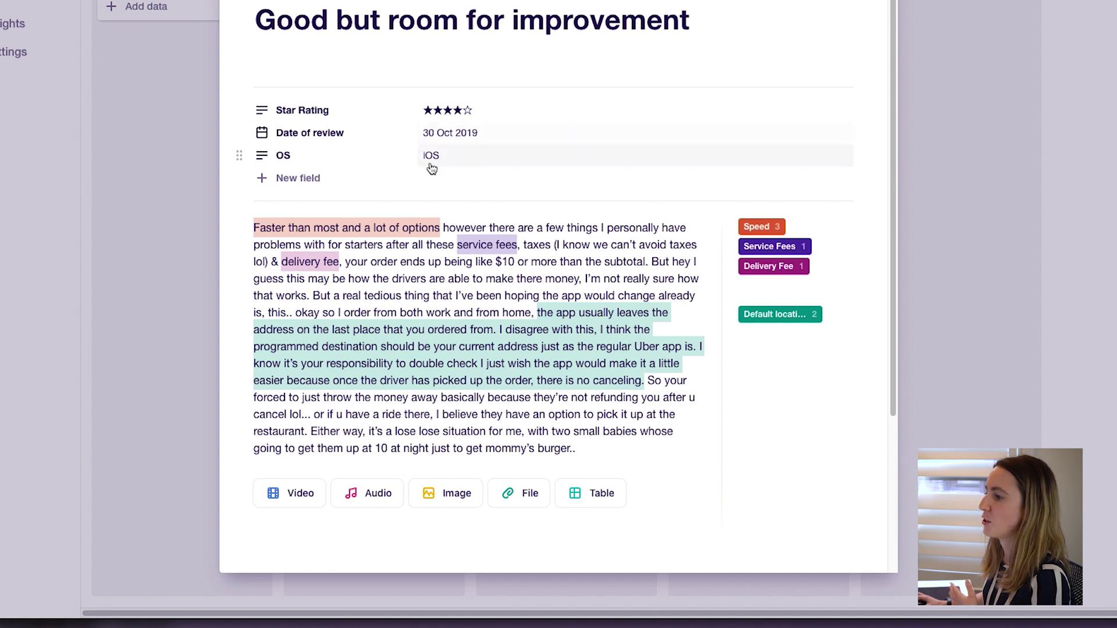
Start adding a new field to the review, then cancel it
{"action": "left_click", "coordinate": [281, 185]}
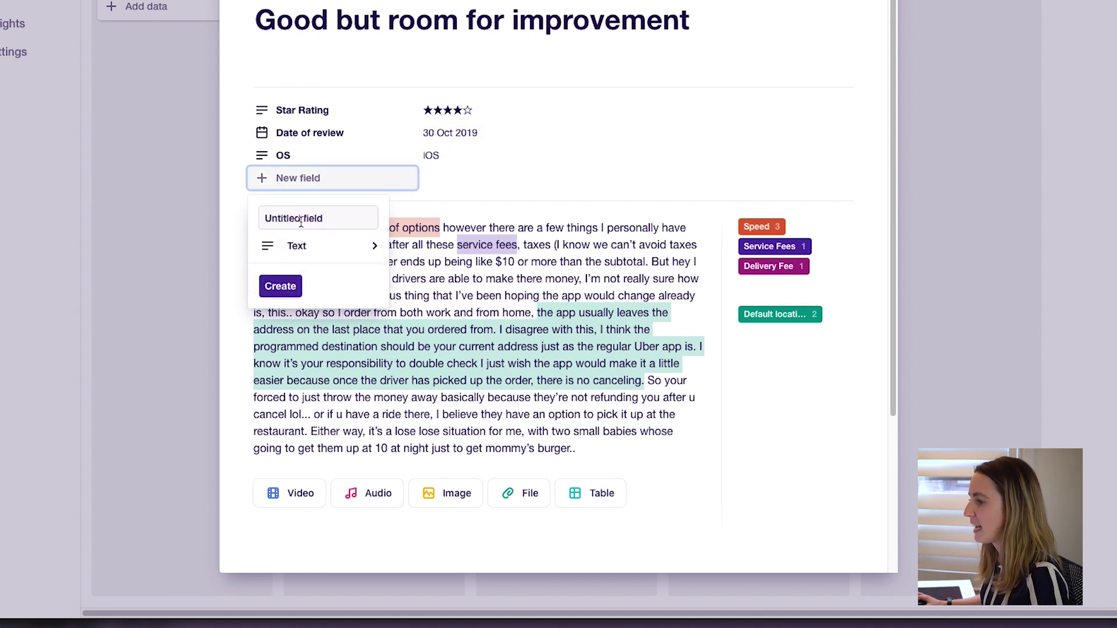
{"action": "mouse_move", "coordinate": [368, 251]}
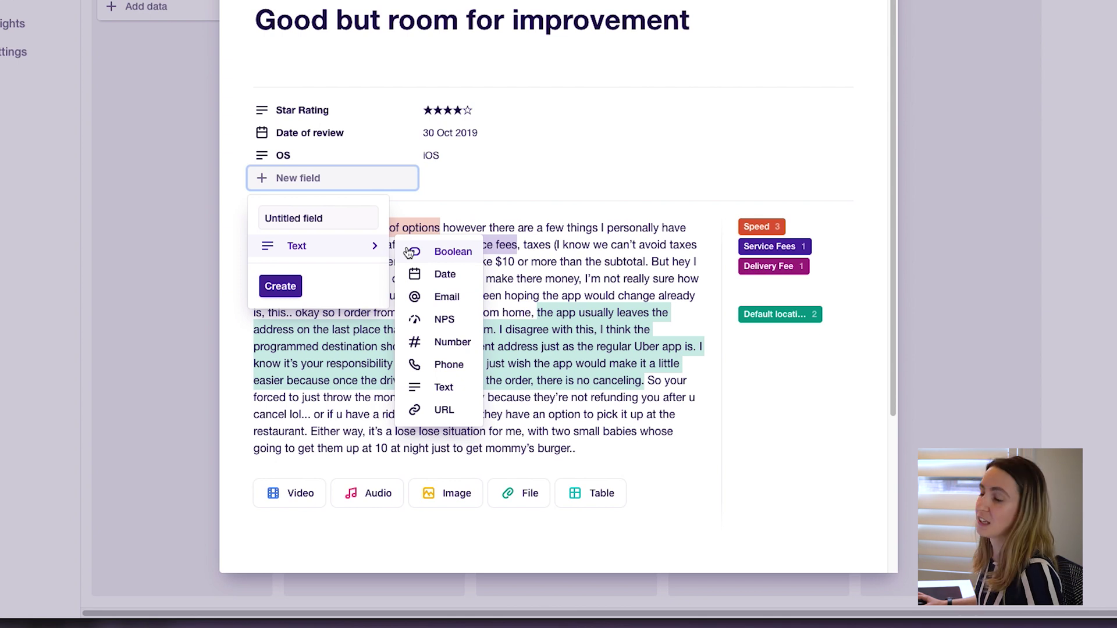
{"action": "left_click", "coordinate": [509, 267]}
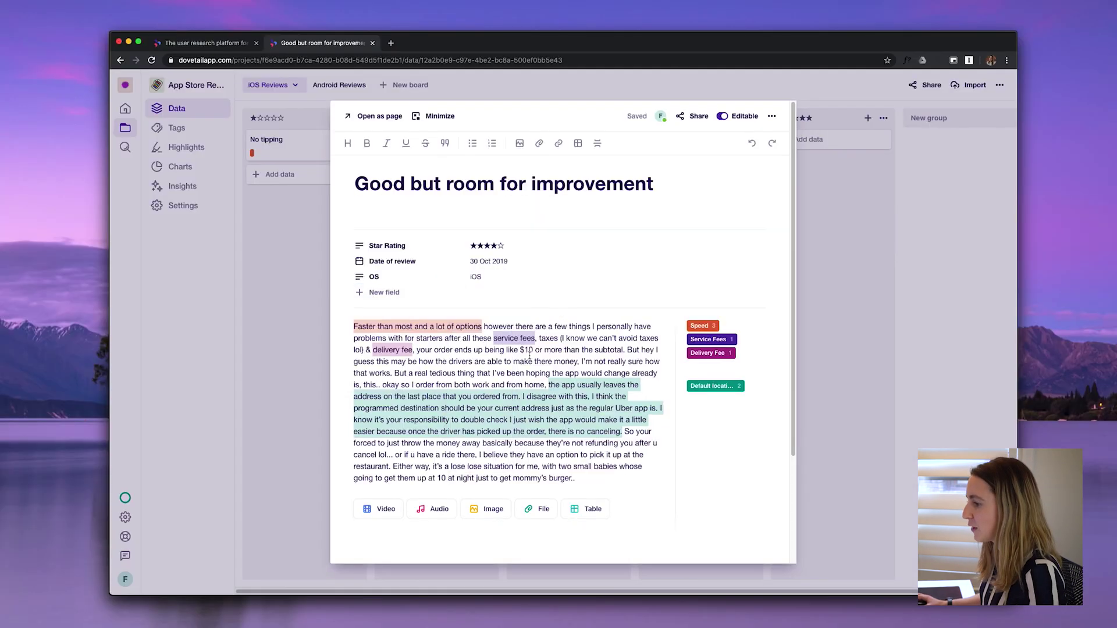
Select the review's opening phrase to reveal its Speed tag, then open the Speed tag page
{"action": "triple_click", "coordinate": [392, 324]}
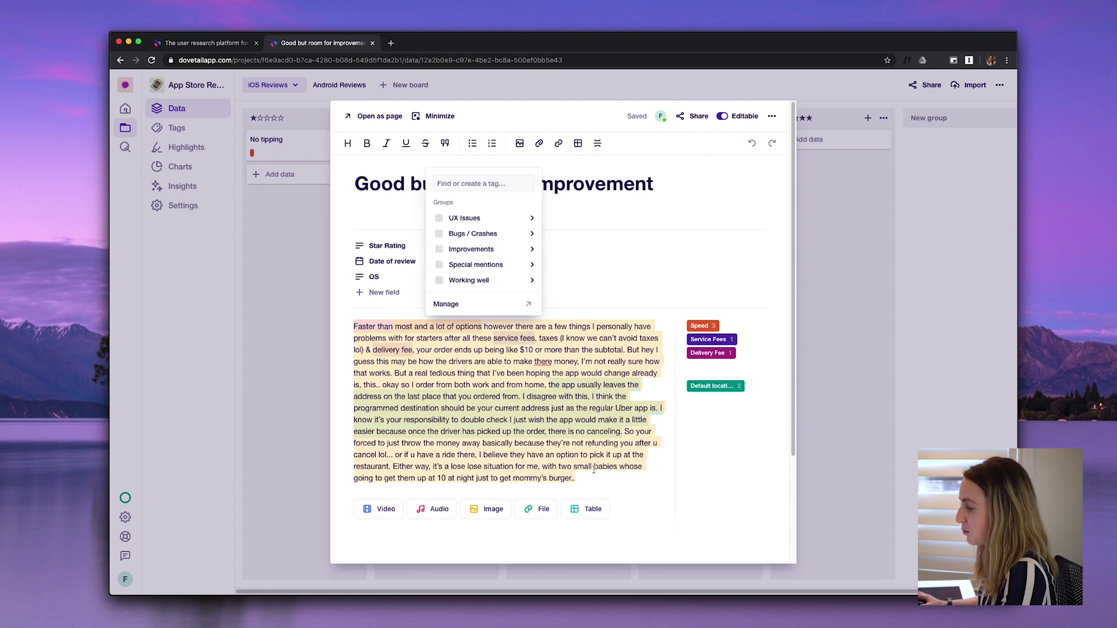
{"action": "left_click", "coordinate": [594, 471]}
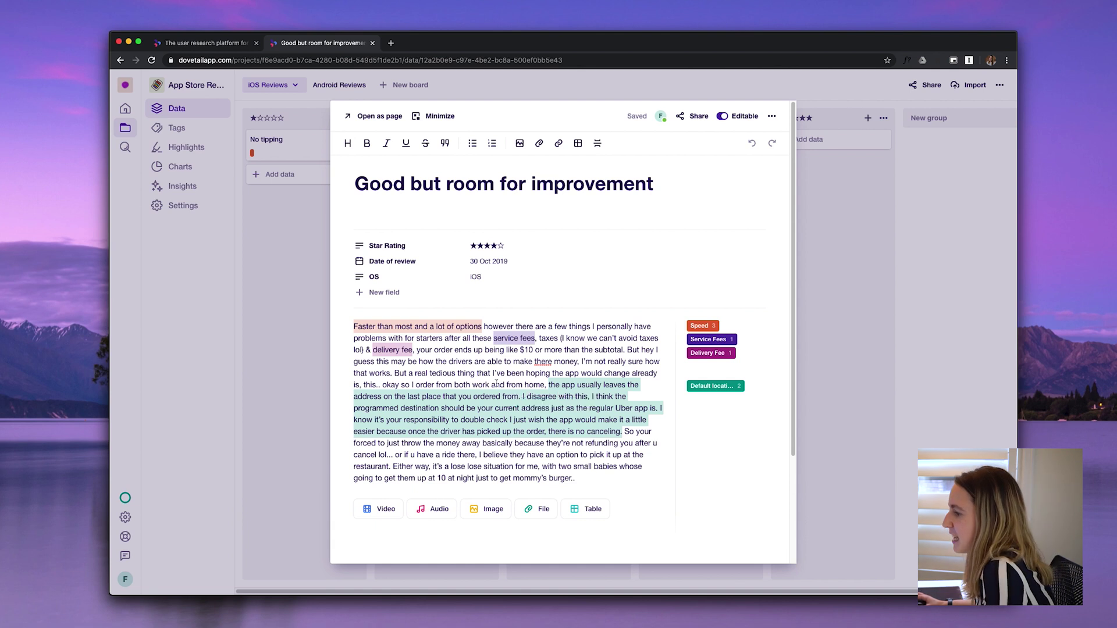
{"action": "left_click_drag", "start_coordinate": [355, 324], "coordinate": [482, 328]}
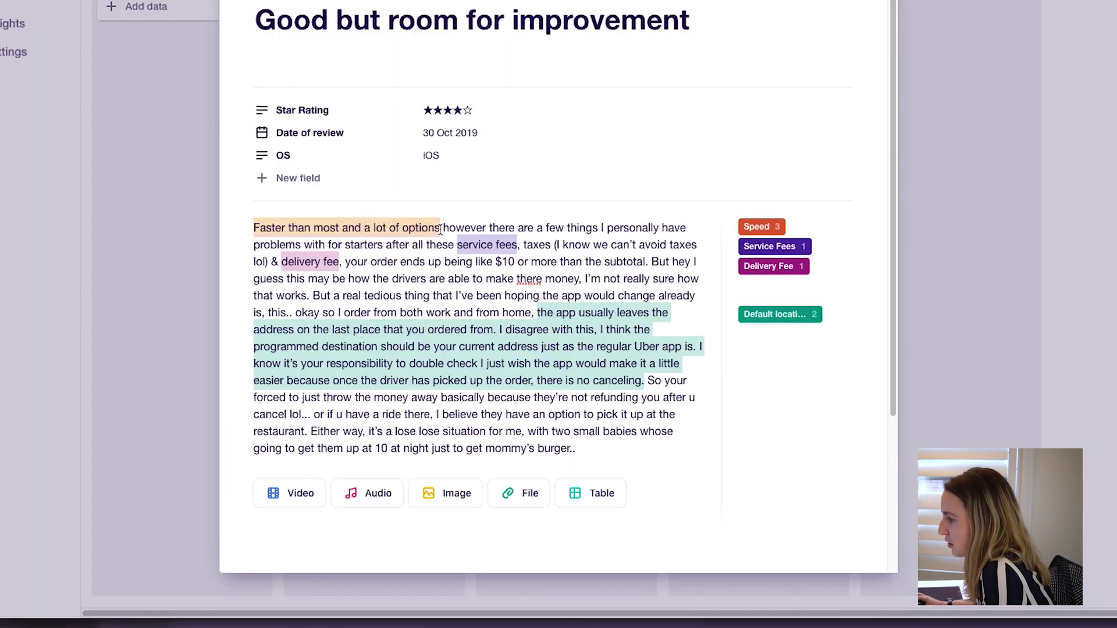
{"action": "left_click", "coordinate": [478, 296]}
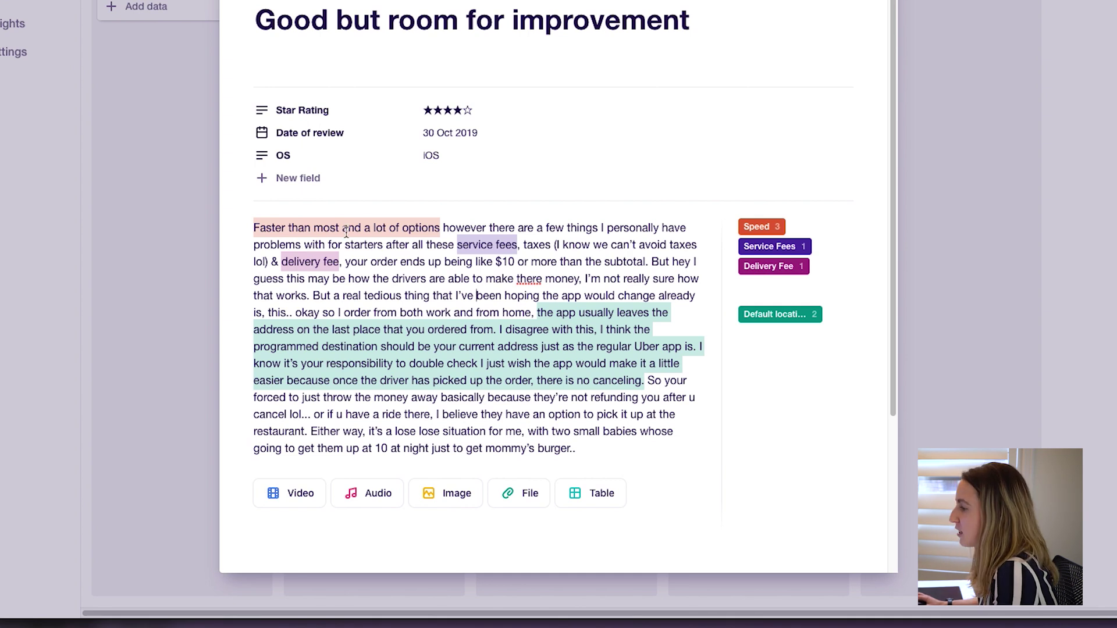
{"action": "left_click", "coordinate": [759, 227]}
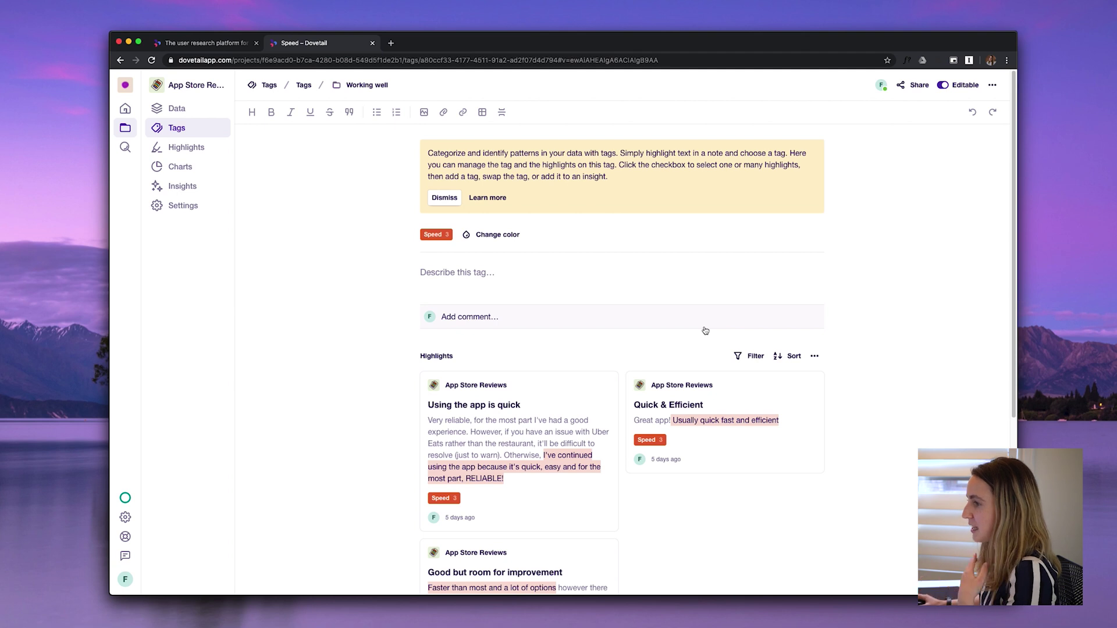
{"action": "scroll", "coordinate": [705, 331], "scroll_direction": "down", "scroll_amount": 5}
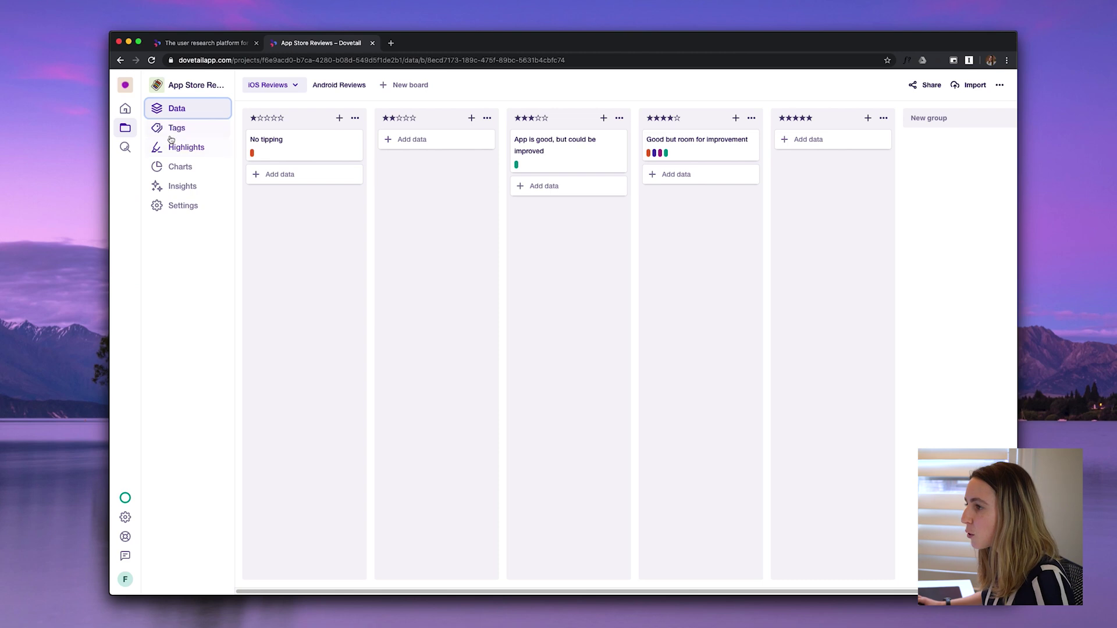
Open the project's Tags board from the left sidebar
{"action": "left_click", "coordinate": [171, 134]}
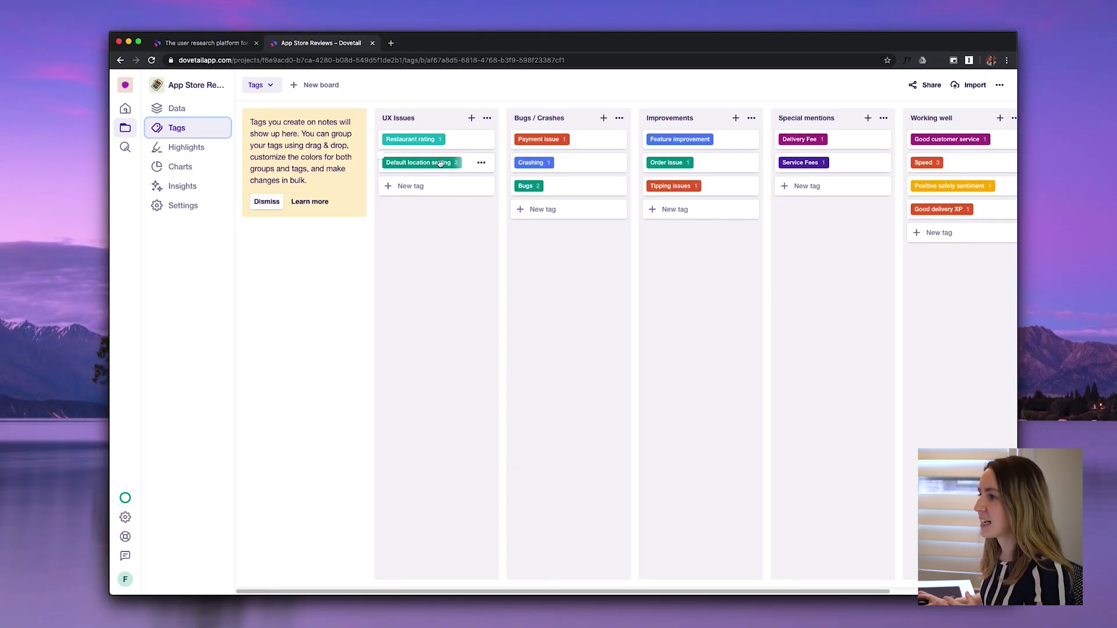
{"action": "mouse_move", "coordinate": [444, 165]}
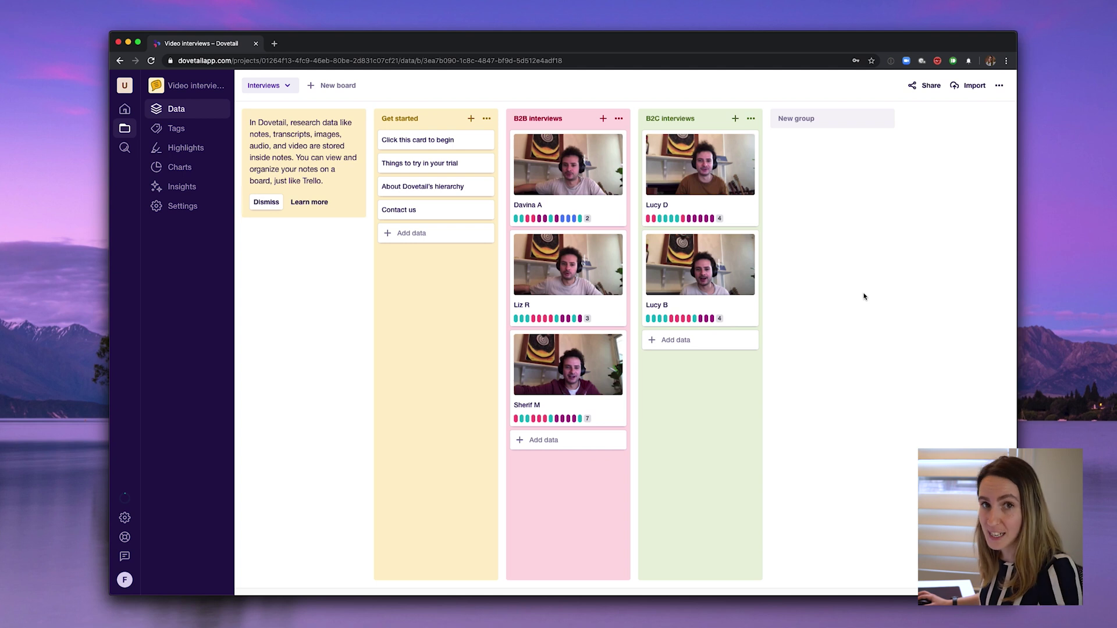
Open the first B2B interview note and scroll to its video
{"action": "left_click", "coordinate": [602, 214]}
{"action": "scroll", "coordinate": [337, 410], "scroll_direction": "down", "scroll_amount": 4}
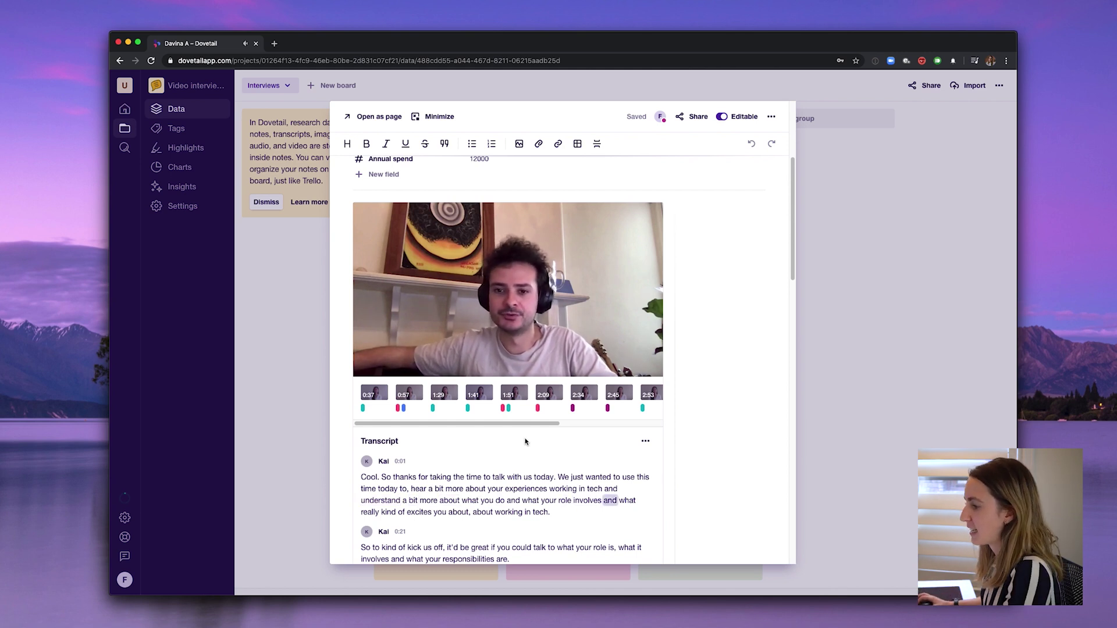
{"action": "left_click", "coordinate": [408, 394]}
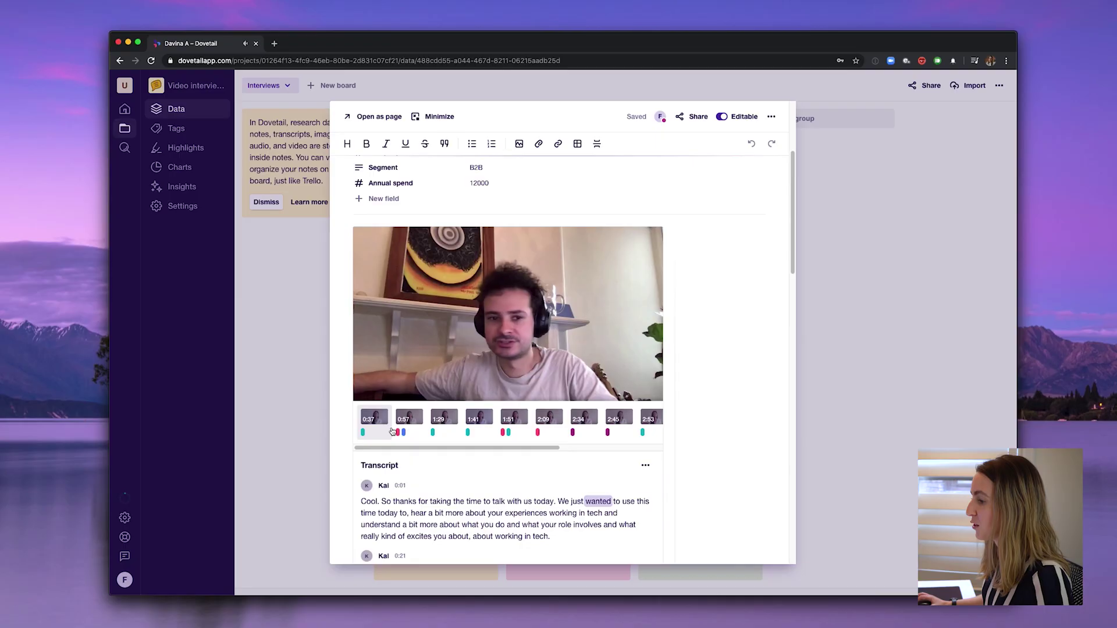
Play the 0:57 highlight clip tagged Working with other roles and People skills
{"action": "left_click", "coordinate": [409, 418]}
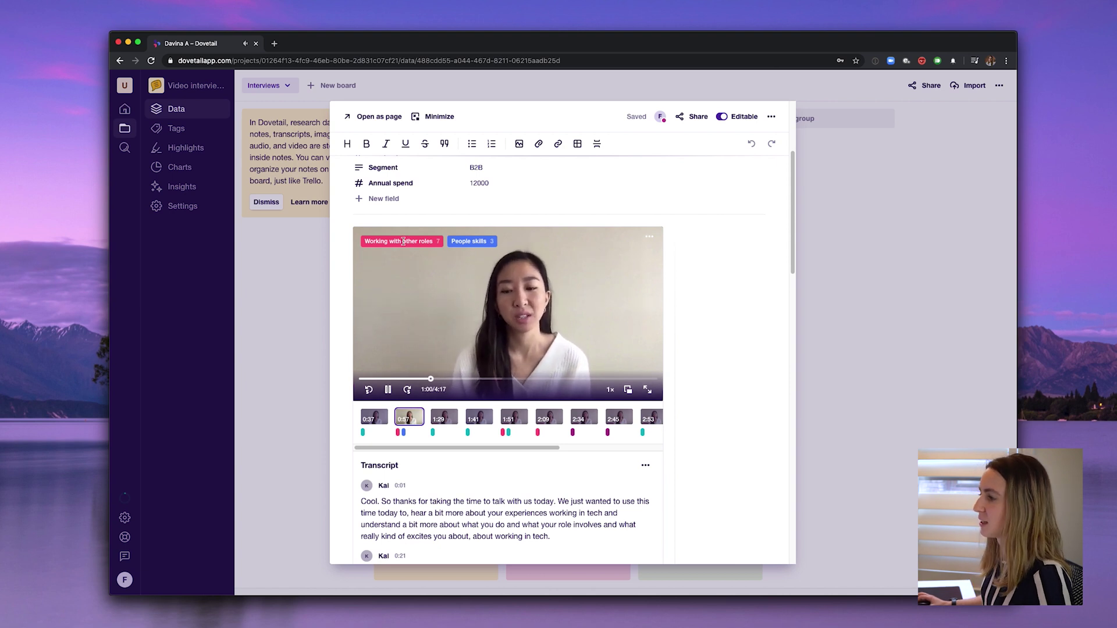
Open the Working with other roles tag under Behaviors and play its first 0:11 highlight clip
{"action": "mouse_move", "coordinate": [422, 244]}
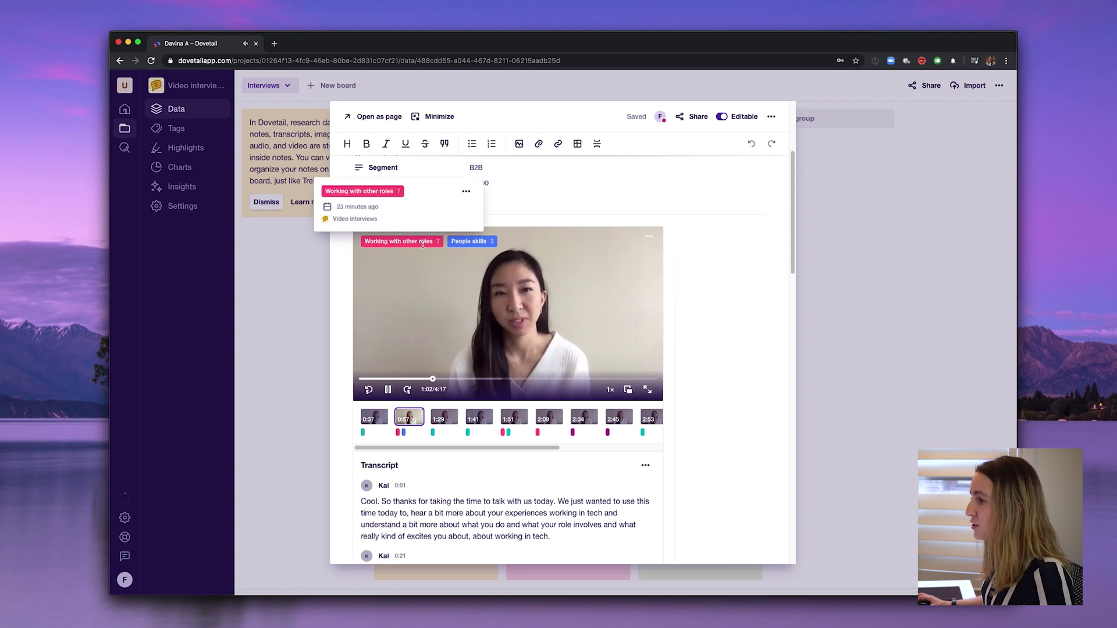
{"action": "left_click", "coordinate": [359, 191]}
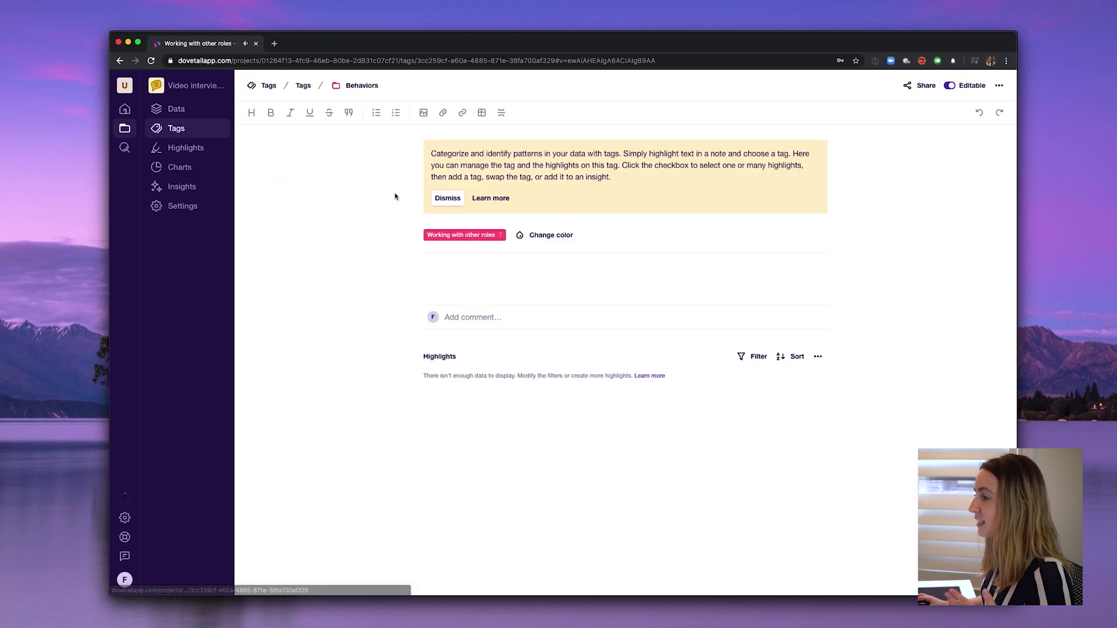
{"action": "scroll", "coordinate": [357, 365], "scroll_direction": "down", "scroll_amount": 3}
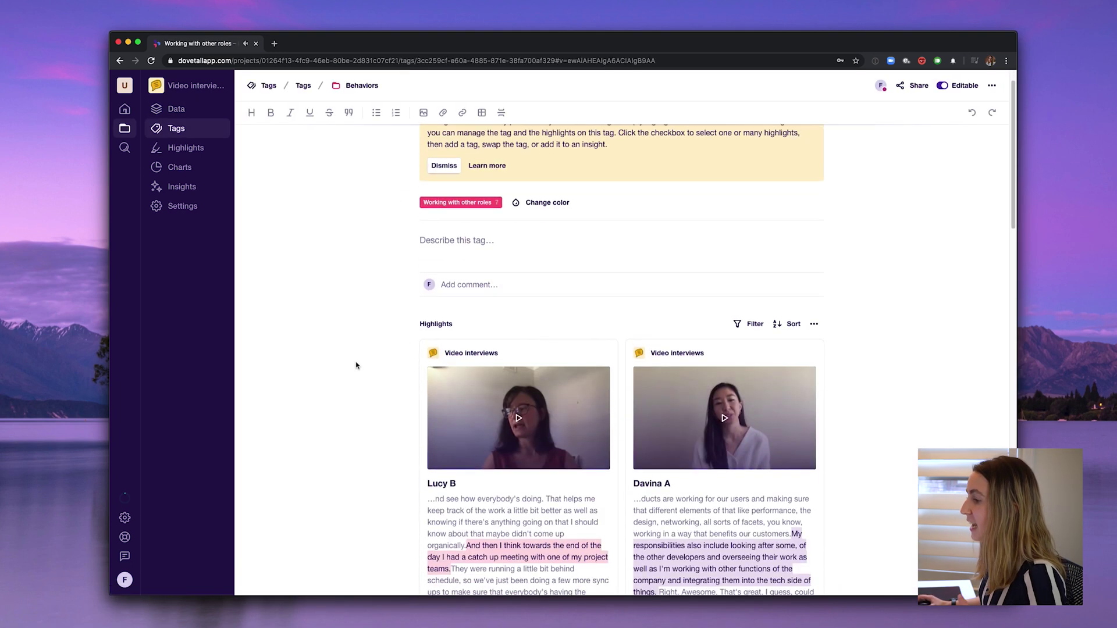
{"action": "scroll", "coordinate": [712, 402], "scroll_direction": "down", "scroll_amount": 10}
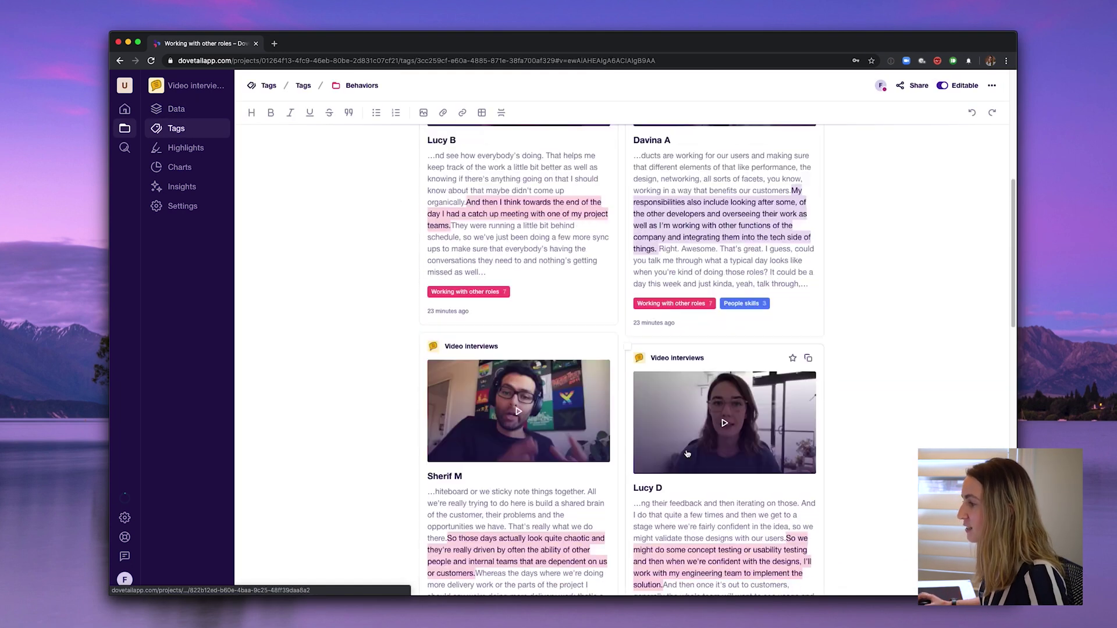
{"action": "scroll", "coordinate": [640, 435], "scroll_direction": "up", "scroll_amount": 9}
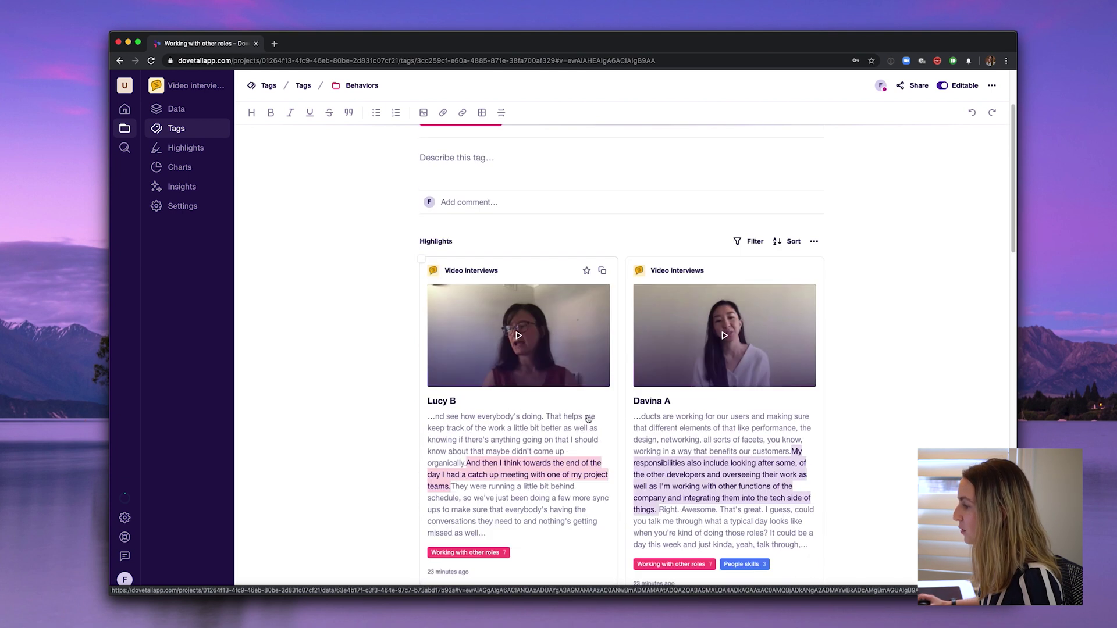
{"action": "left_click", "coordinate": [516, 337]}
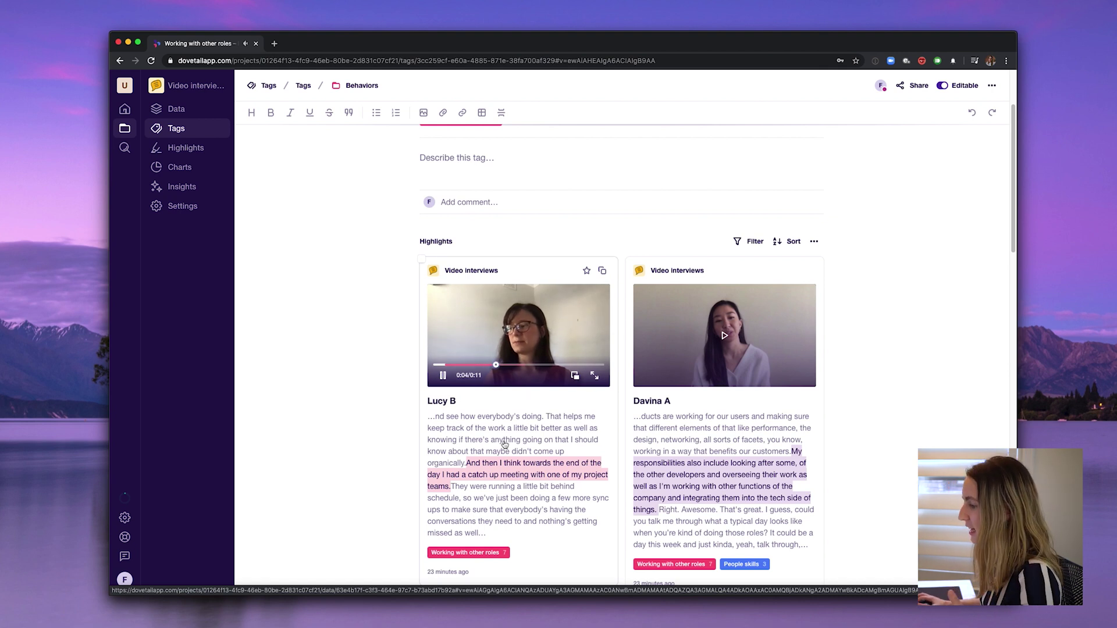
{"action": "mouse_move", "coordinate": [481, 561]}
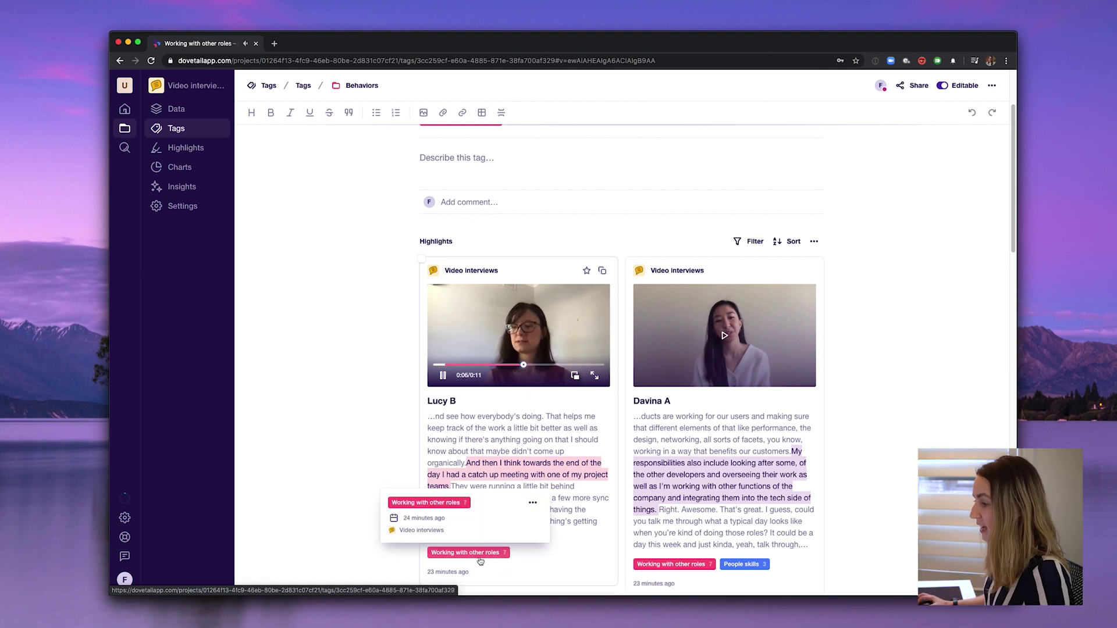